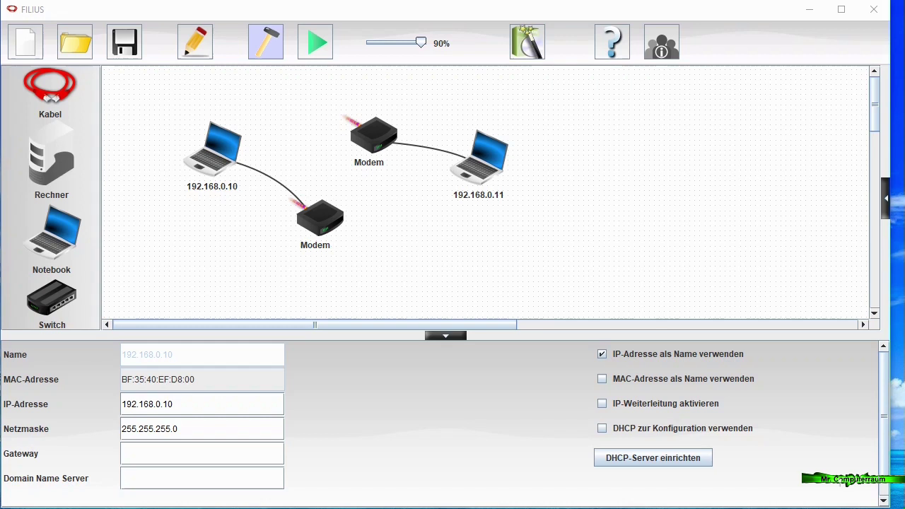
Activate the modem of 192.168.0.10 to wait for incoming connections on port 12345, and connect the modem of 192.168.0.11 to localhost.
{"action": "left_click", "coordinate": [323, 216]}
{"action": "left_click", "coordinate": [378, 139]}
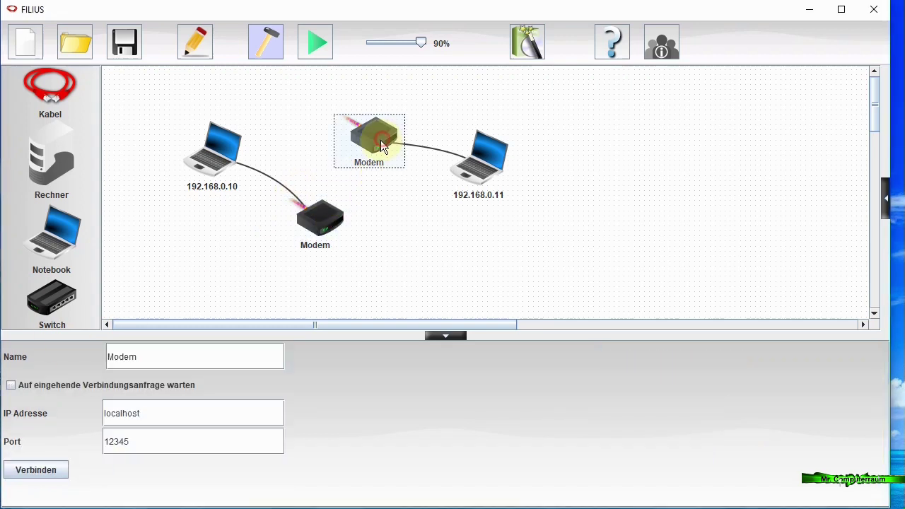
{"action": "left_click", "coordinate": [330, 218]}
{"action": "left_click", "coordinate": [60, 470]}
{"action": "left_click", "coordinate": [322, 224]}
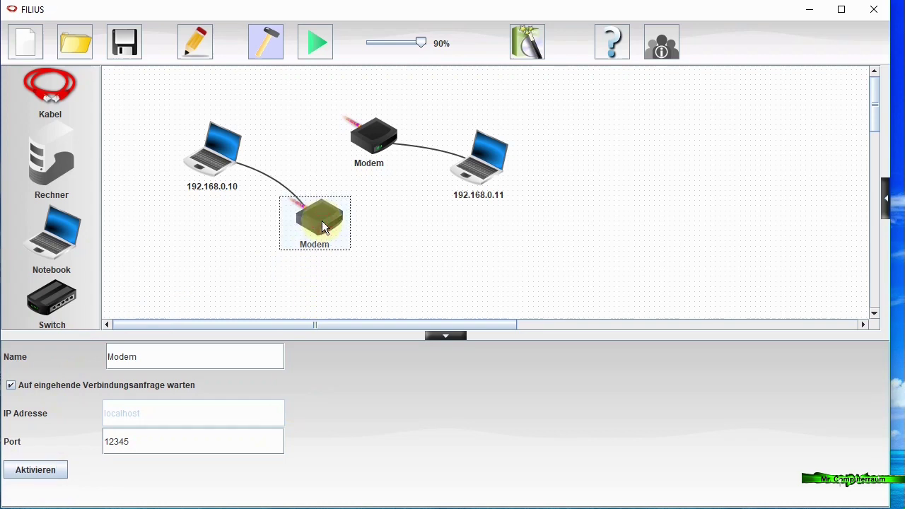
{"action": "left_click", "coordinate": [11, 385]}
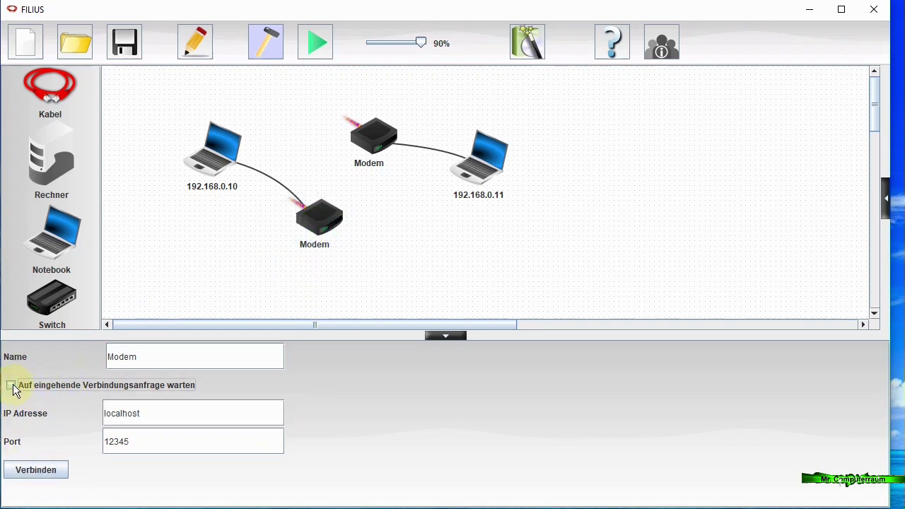
{"action": "left_click", "coordinate": [12, 386]}
{"action": "left_click", "coordinate": [35, 471]}
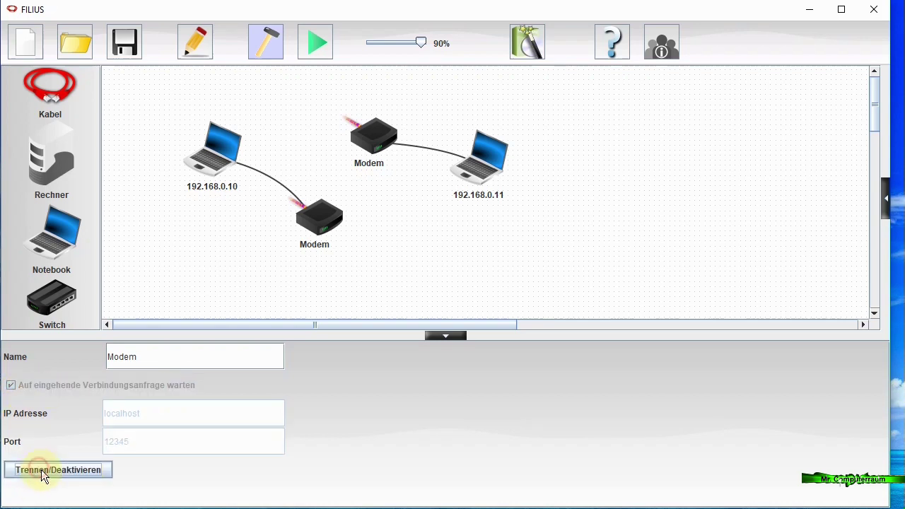
{"action": "left_click", "coordinate": [371, 134]}
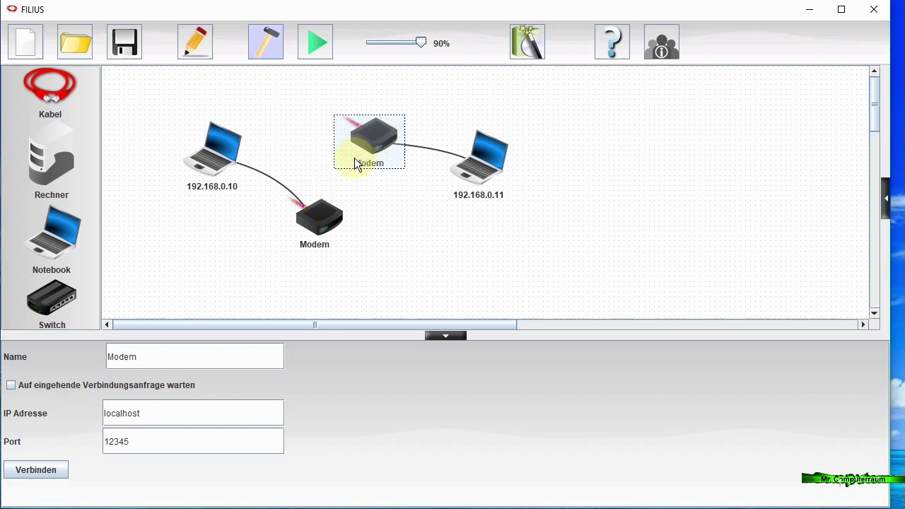
{"action": "left_click", "coordinate": [50, 476]}
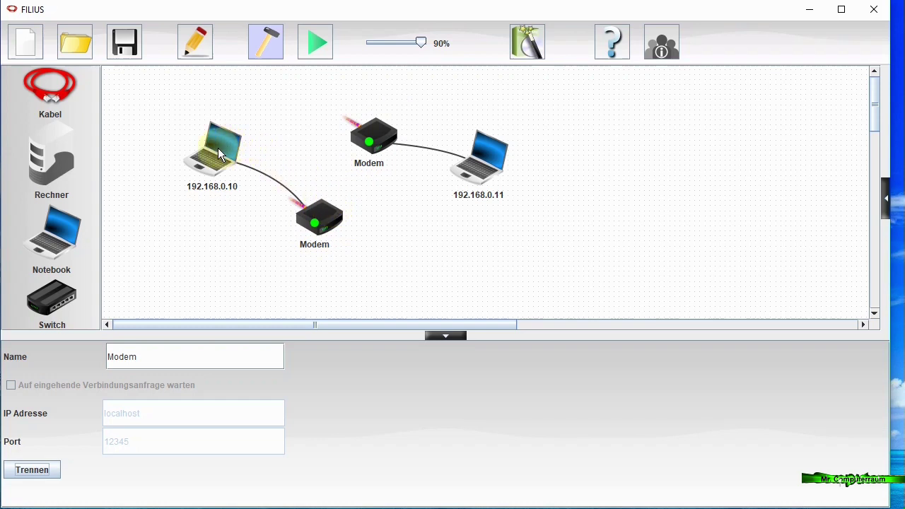
Start the simulation, install the Befehlszeile software on notebook 192.168.0.10 and open it beside the network.
{"action": "left_click", "coordinate": [315, 42]}
{"action": "double_click", "coordinate": [119, 162]}
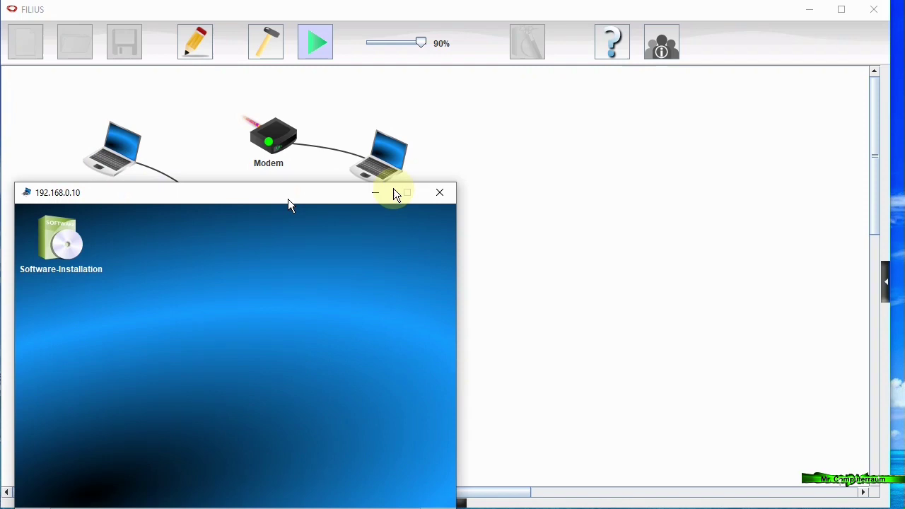
{"action": "left_click_drag", "start_coordinate": [287, 201], "coordinate": [508, 246]}
{"action": "double_click", "coordinate": [283, 287]}
{"action": "left_click", "coordinate": [526, 305]}
{"action": "left_click", "coordinate": [461, 380]}
{"action": "left_click", "coordinate": [458, 506]}
{"action": "double_click", "coordinate": [372, 281]}
{"action": "left_click_drag", "start_coordinate": [401, 238], "coordinate": [601, 106]}
Ping 192.168.0.11 from the command line of notebook 192.168.0.10 and close the notebook's desktop.
{"action": "type", "text": "pi"}
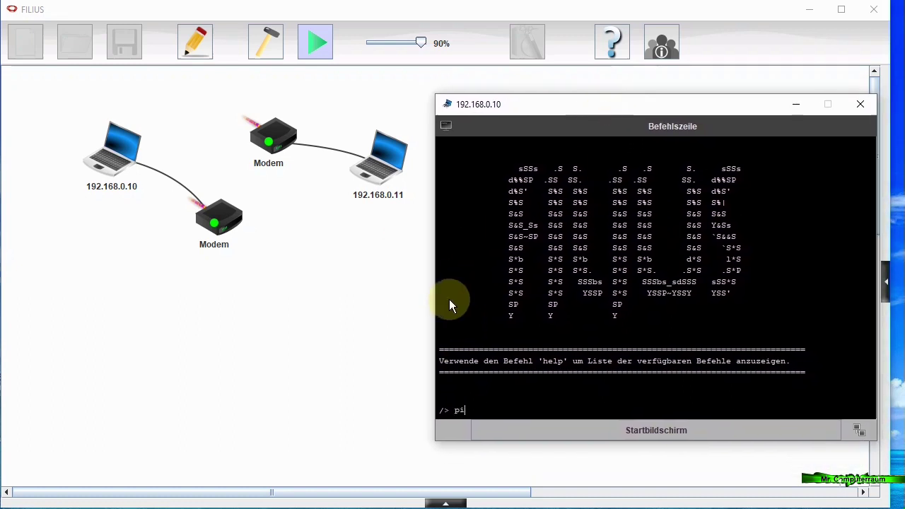
{"action": "type", "text": "ng 19"}
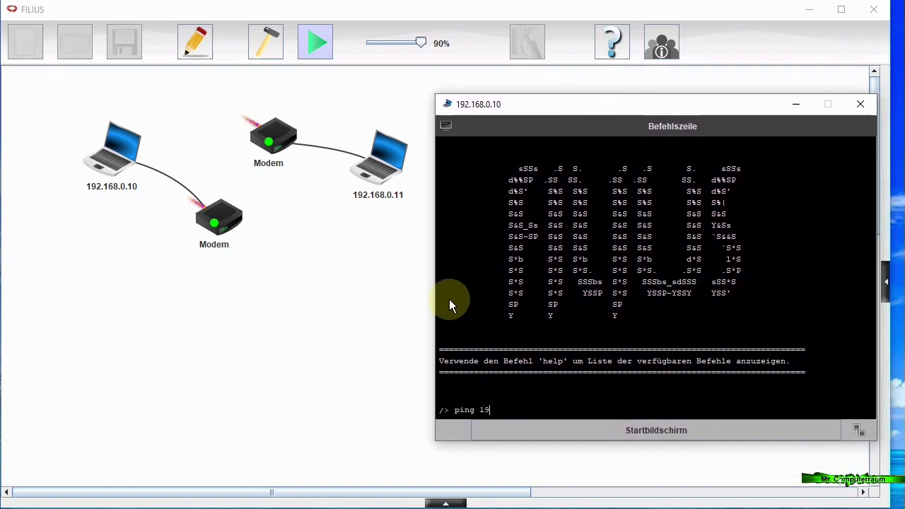
{"action": "type", "text": "2.168.0.11"}
{"action": "key", "text": "Return"}
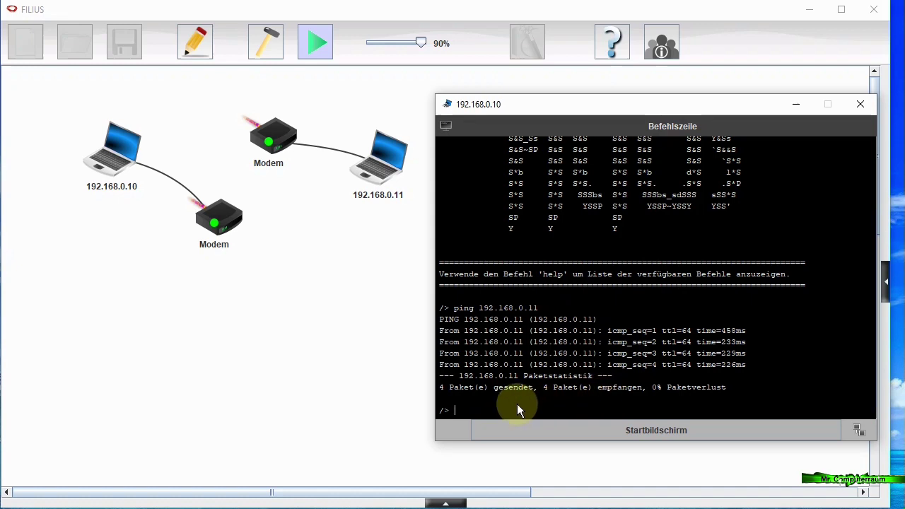
{"action": "left_click", "coordinate": [857, 104]}
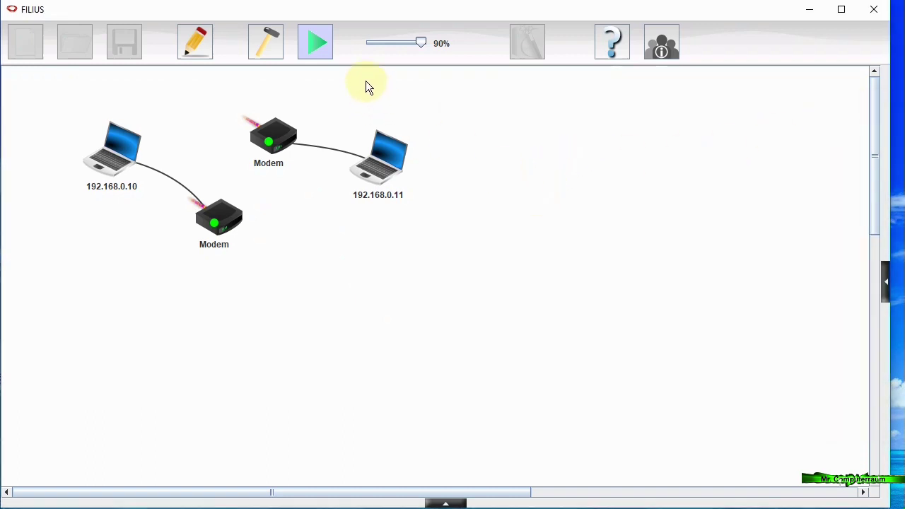
Return to design mode and deactivate the modem attached to notebook 192.168.0.10.
{"action": "left_click", "coordinate": [261, 44]}
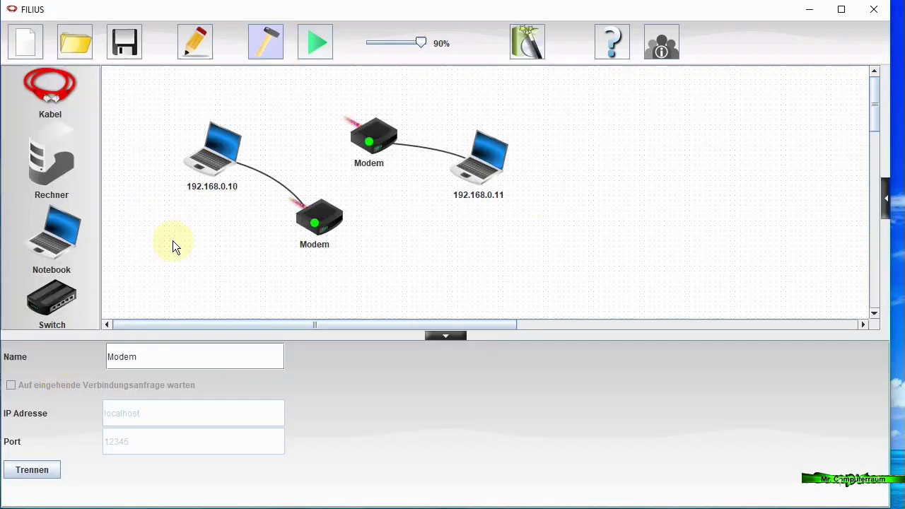
{"action": "left_click", "coordinate": [300, 222]}
{"action": "left_click", "coordinate": [84, 475]}
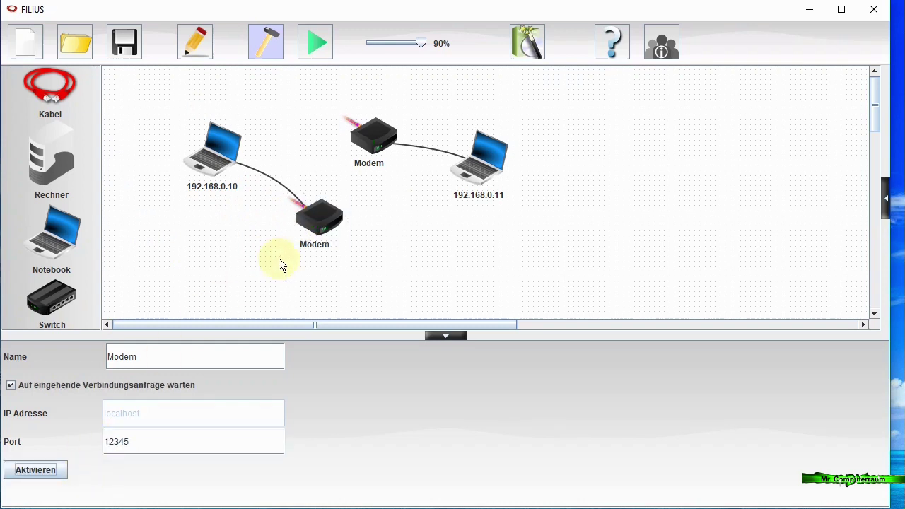
Delete the modem attached to notebook 192.168.0.11.
{"action": "left_click", "coordinate": [377, 145]}
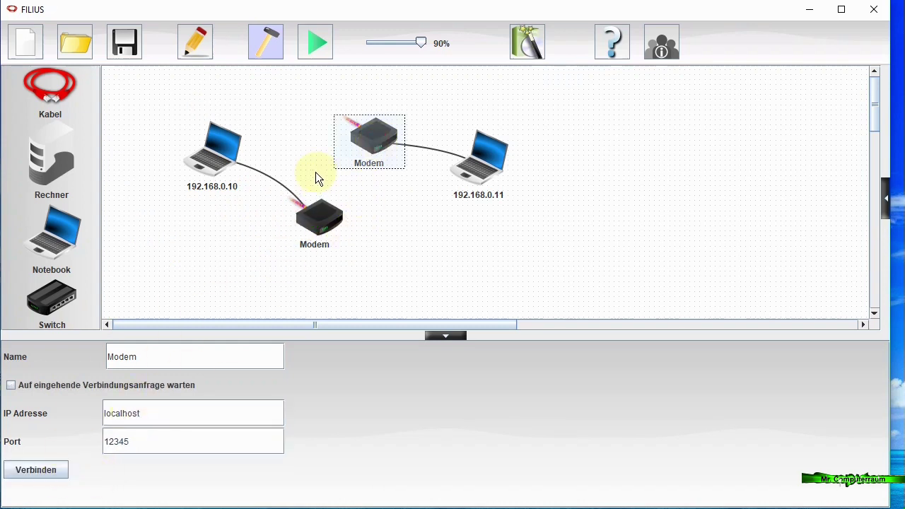
{"action": "right_click", "coordinate": [375, 124]}
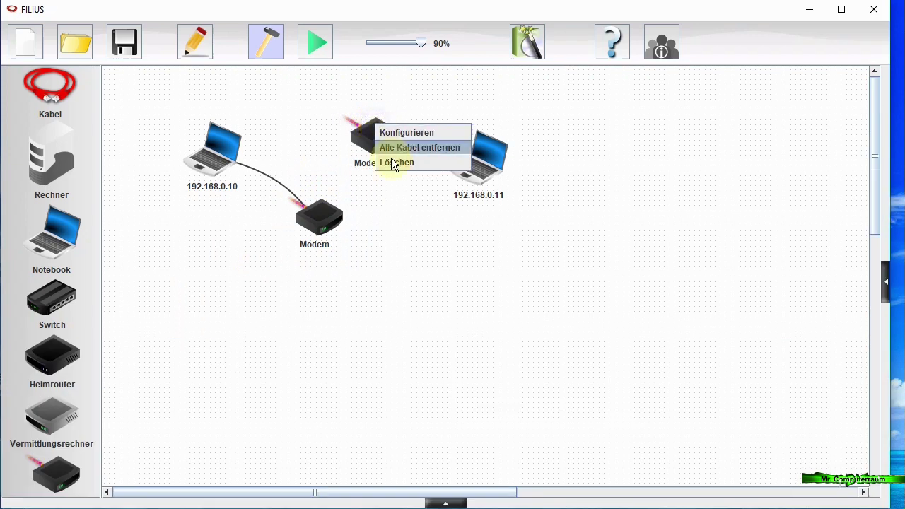
{"action": "left_click", "coordinate": [393, 159]}
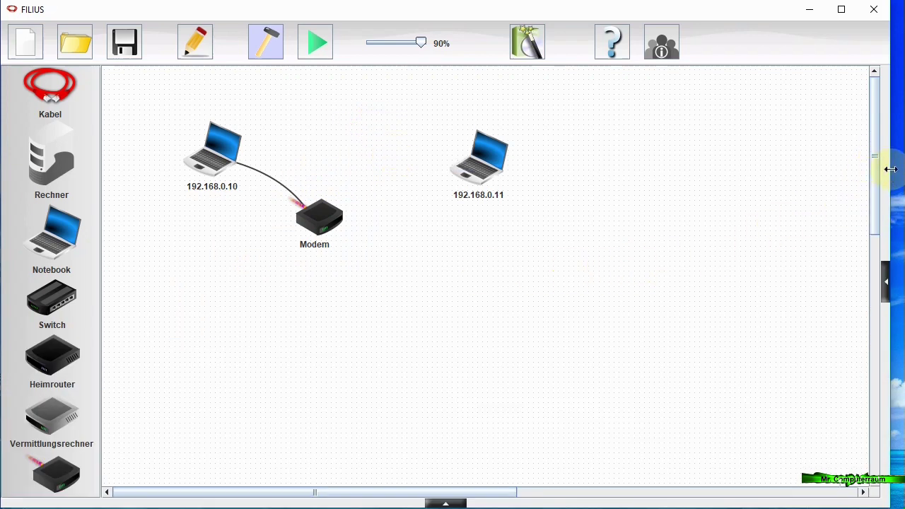
Narrow the FILIUS window to half the screen and place the second FILIUS window beside it.
{"action": "left_click_drag", "start_coordinate": [888, 171], "coordinate": [431, 174]}
{"action": "left_click_drag", "start_coordinate": [503, 185], "coordinate": [695, 14]}
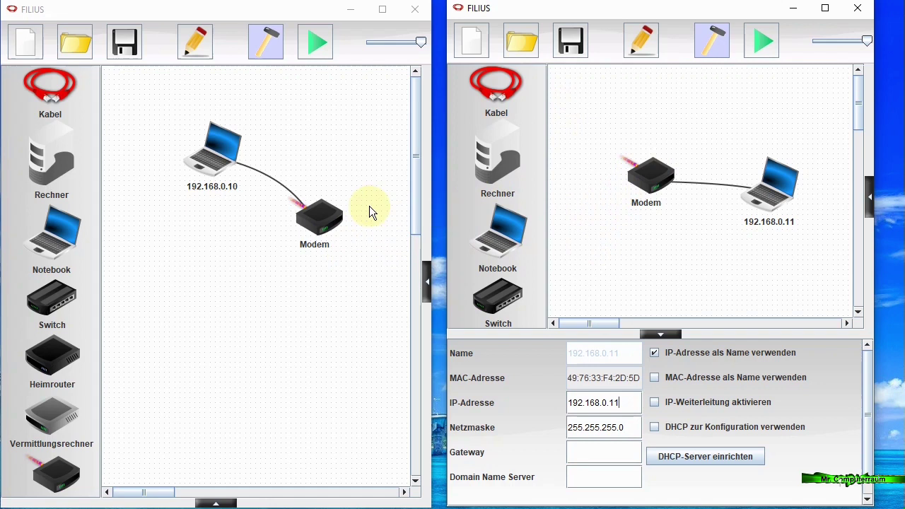
Activate the first project's waiting modem and connect the second project's modem to it via localhost on port 12345.
{"action": "left_click", "coordinate": [320, 218]}
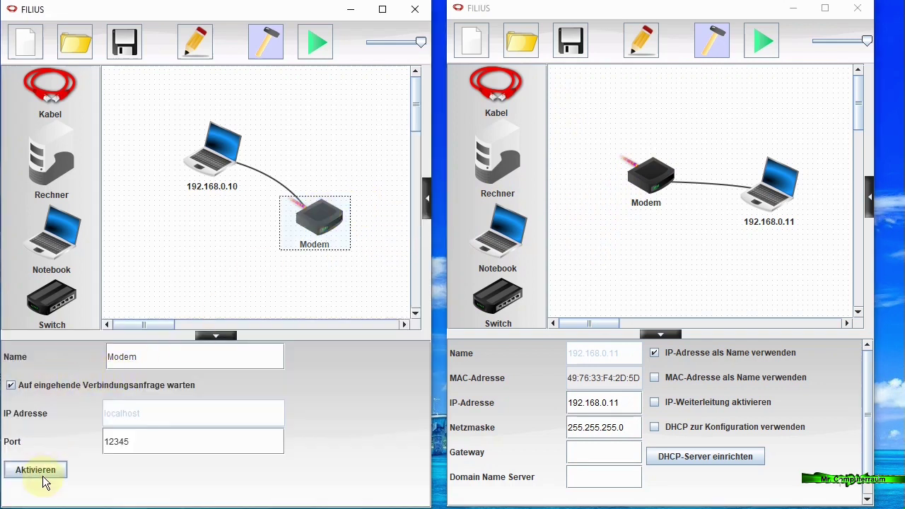
{"action": "left_click", "coordinate": [45, 472]}
{"action": "left_click", "coordinate": [659, 183]}
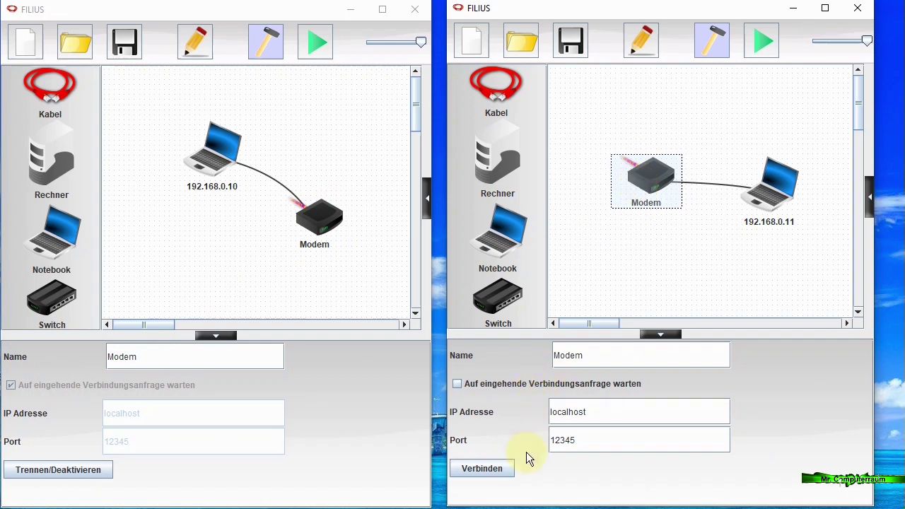
{"action": "left_click", "coordinate": [503, 469]}
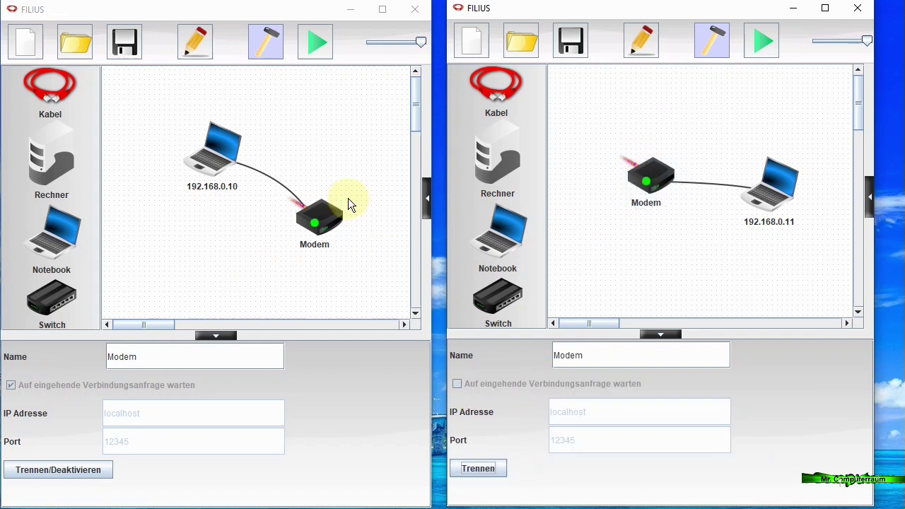
Start the first project's simulation and repeat the ping to 192.168.0.11 from notebook 192.168.0.10's command line.
{"action": "left_click", "coordinate": [210, 154]}
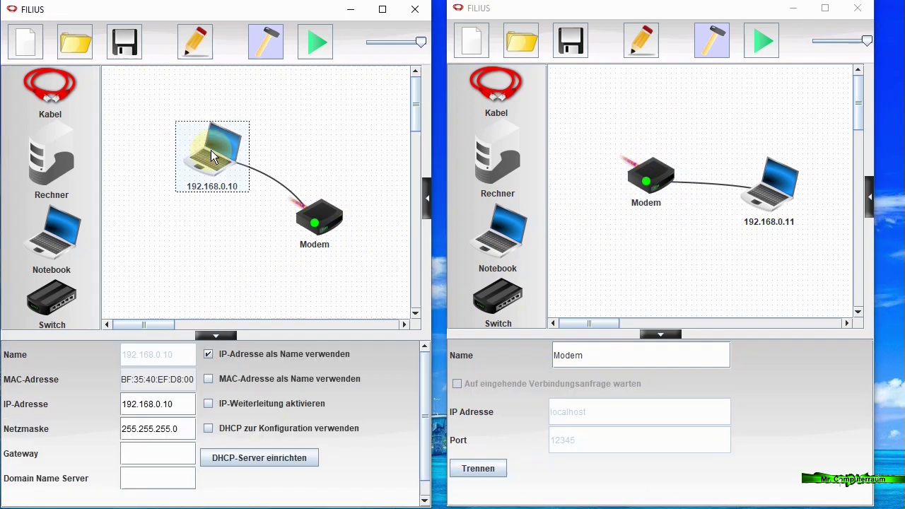
{"action": "left_click", "coordinate": [316, 56]}
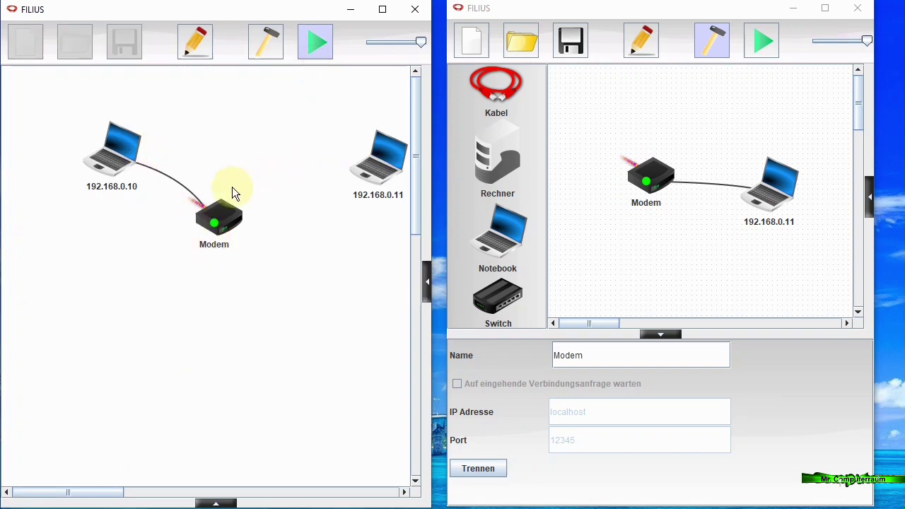
{"action": "left_click", "coordinate": [125, 162]}
{"action": "left_click_drag", "start_coordinate": [581, 111], "coordinate": [554, 353]}
{"action": "left_click_drag", "start_coordinate": [631, 348], "coordinate": [655, 170]}
{"action": "key", "text": "Up"}
{"action": "key", "text": "Return"}
{"action": "mouse_move", "coordinate": [633, 181]}
{"action": "left_mouse_down"}
{"action": "mouse_move", "coordinate": [631, 277]}
{"action": "mouse_move", "coordinate": [640, 172]}
{"action": "left_mouse_up"}
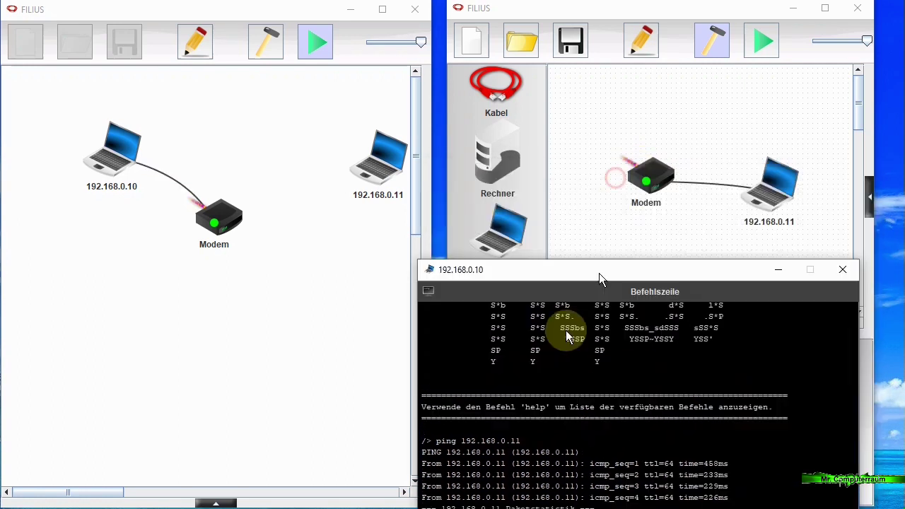
Start the second project's simulation, check the ping output on notebook 192.168.0.10, and close its command line.
{"action": "left_click", "coordinate": [770, 43]}
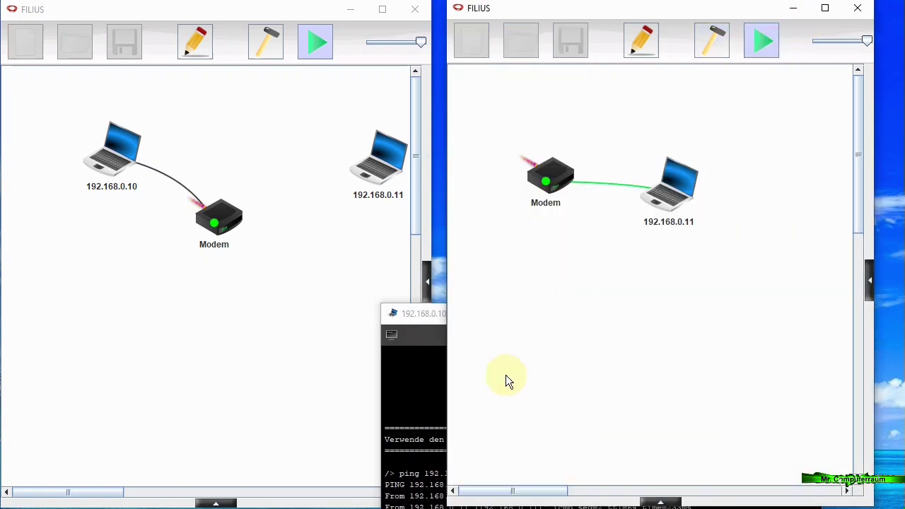
{"action": "left_click", "coordinate": [417, 315]}
{"action": "left_click_drag", "start_coordinate": [626, 311], "coordinate": [656, 196]}
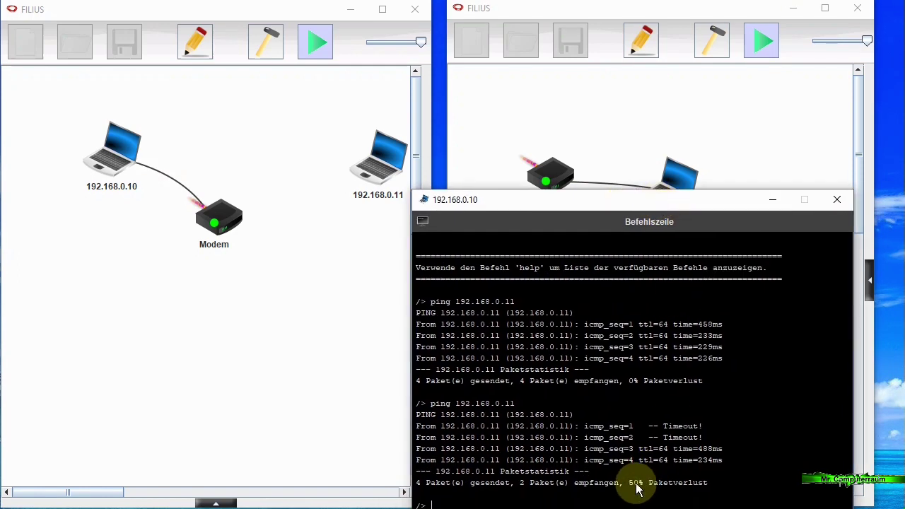
{"action": "left_click", "coordinate": [835, 204]}
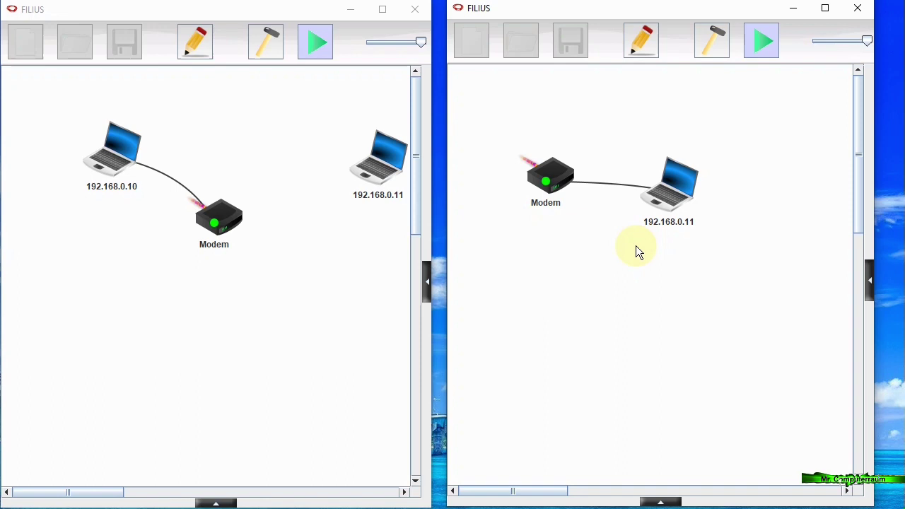
Return both projects to design mode, disconnect the second project's modem and deactivate the first project's modem.
{"action": "left_click", "coordinate": [277, 43]}
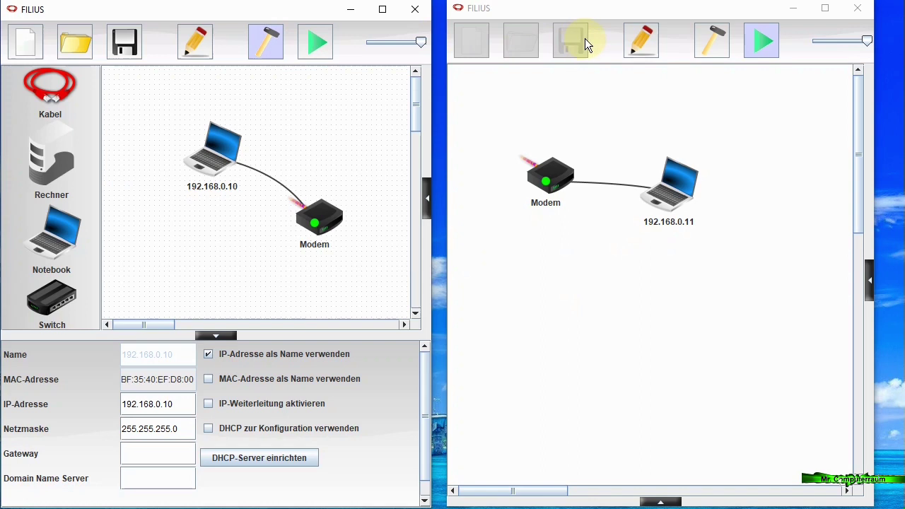
{"action": "left_click", "coordinate": [710, 44]}
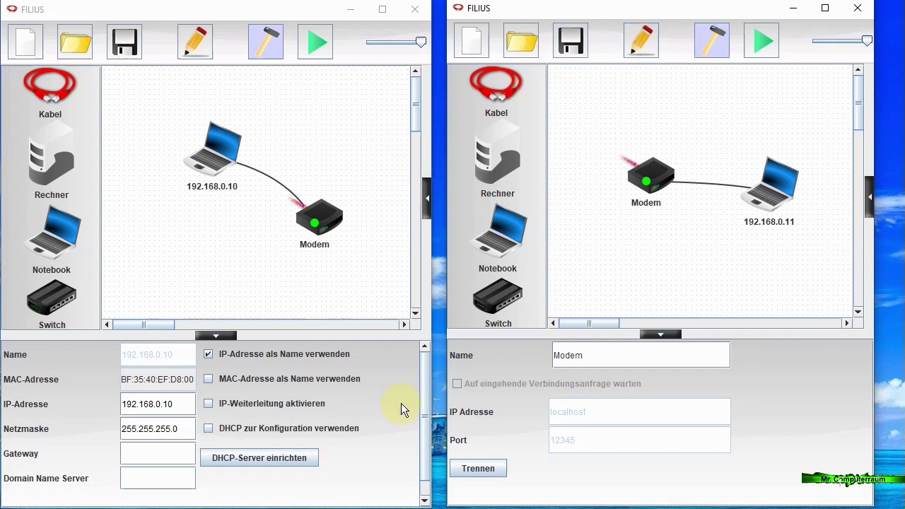
{"action": "left_click", "coordinate": [629, 161]}
{"action": "left_click", "coordinate": [501, 469]}
{"action": "left_click", "coordinate": [320, 220]}
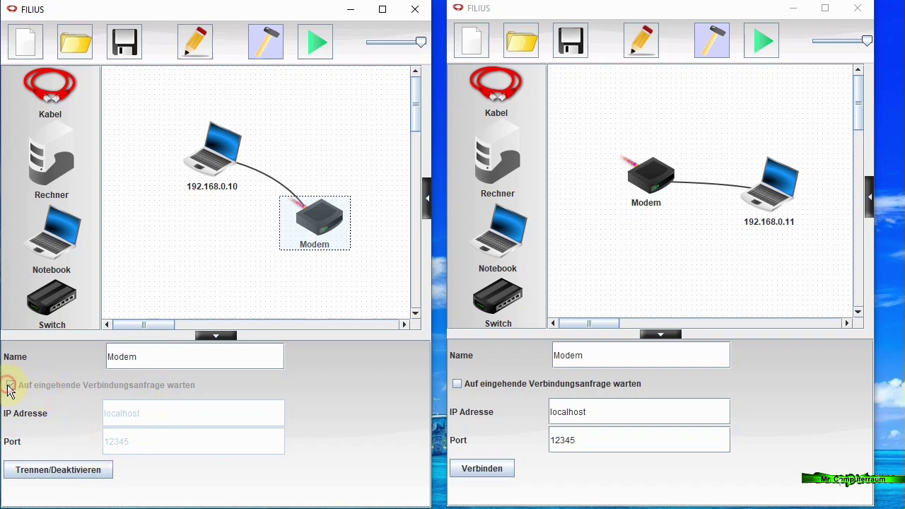
{"action": "left_click", "coordinate": [29, 467]}
Set the first project's modem IP address to 192.168.3.112 and have the modem wait for incoming connection requests again.
{"action": "left_click", "coordinate": [9, 385]}
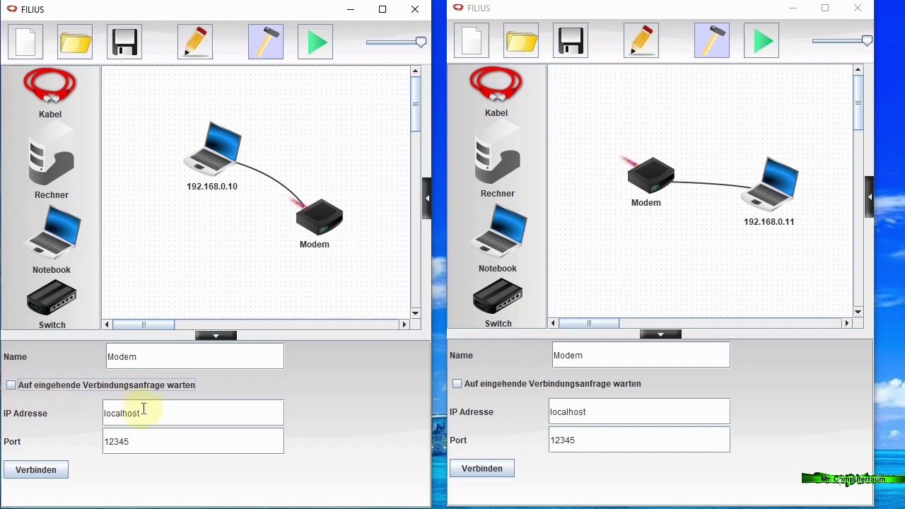
{"action": "double_click", "coordinate": [161, 415]}
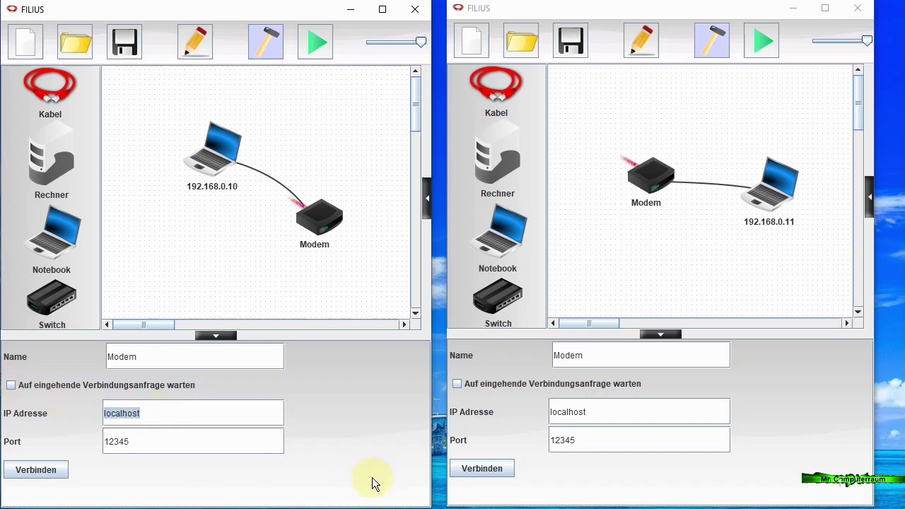
{"action": "type", "text": "192.168.3.112"}
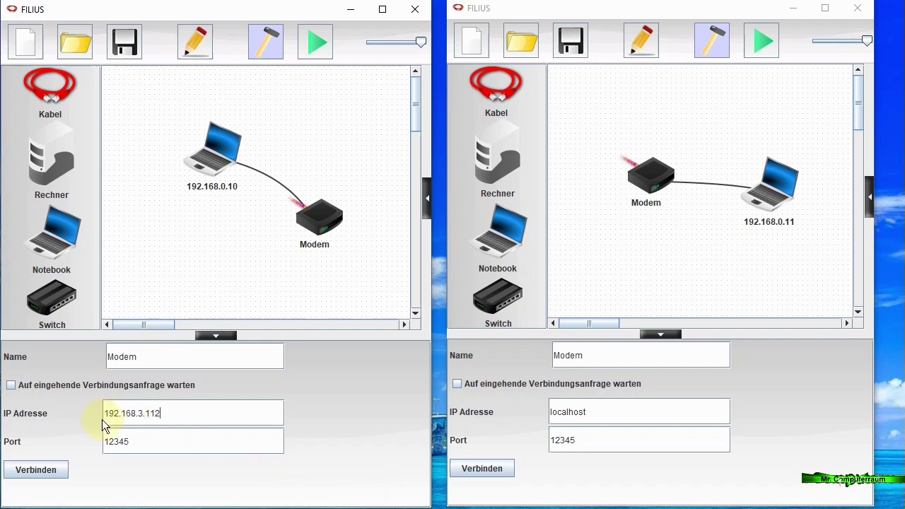
{"action": "left_click", "coordinate": [11, 386]}
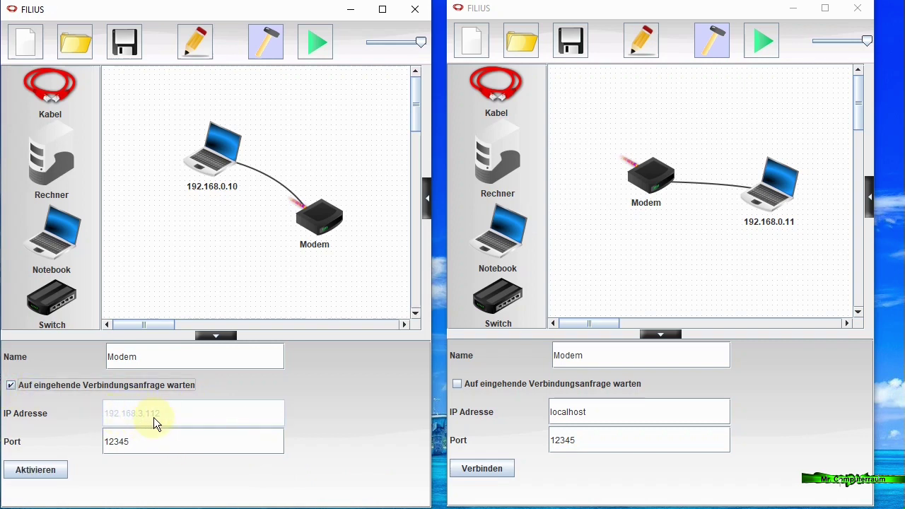
Set the IP address of the second project's modem to 192.168.3.112.
{"action": "left_click_drag", "start_coordinate": [601, 415], "coordinate": [495, 417]}
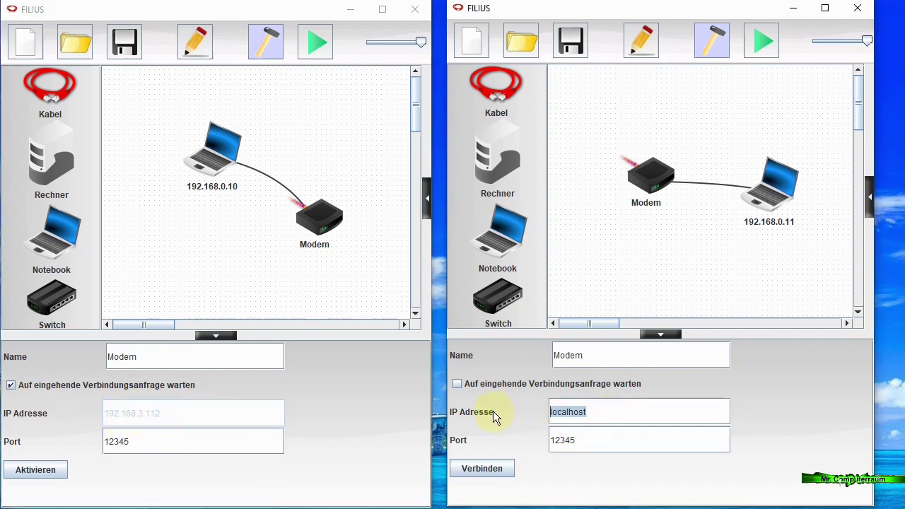
{"action": "type", "text": "192.1"}
{"action": "type", "text": "."}
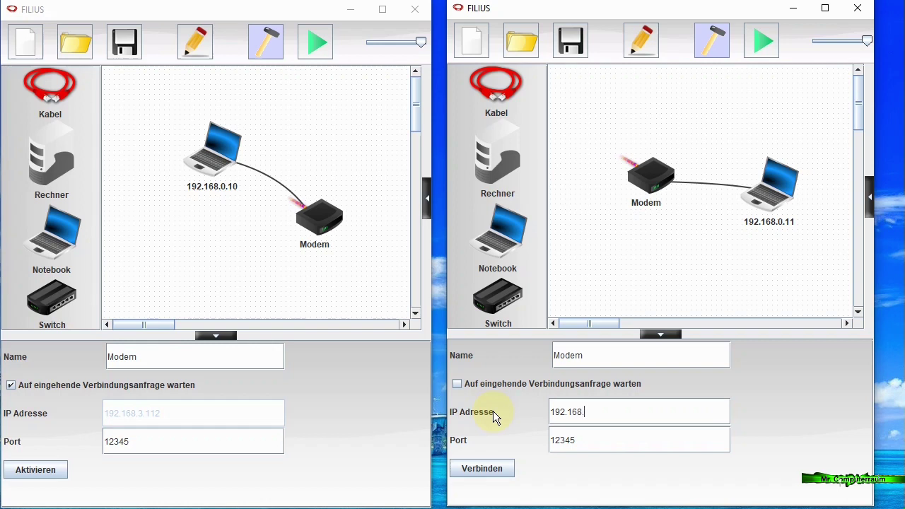
{"action": "type", "text": "3.112"}
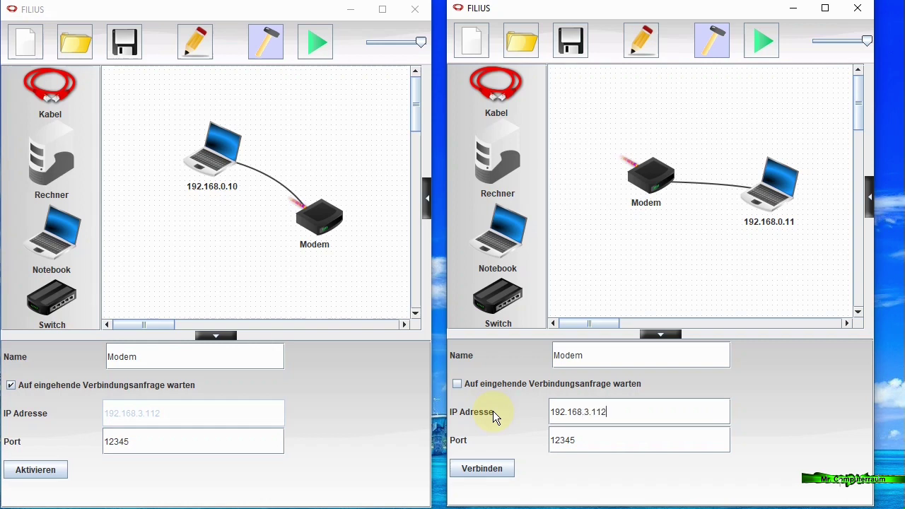